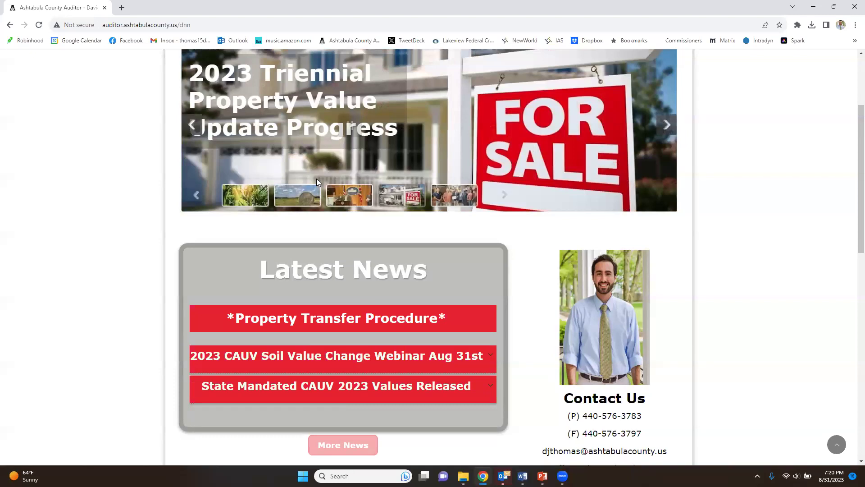
Open the State Mandated CAUV 2023 Values Released announcement from the homepage slideshow
scroll(355, 143, "up", 1)
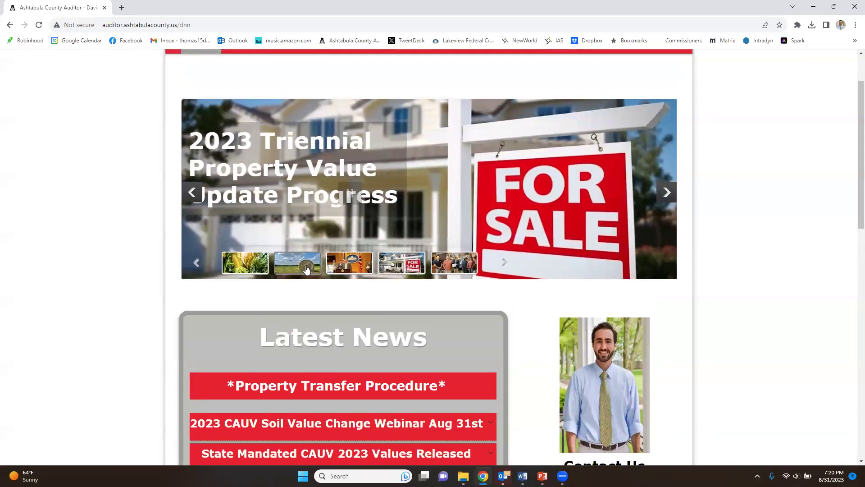
left_click(306, 266)
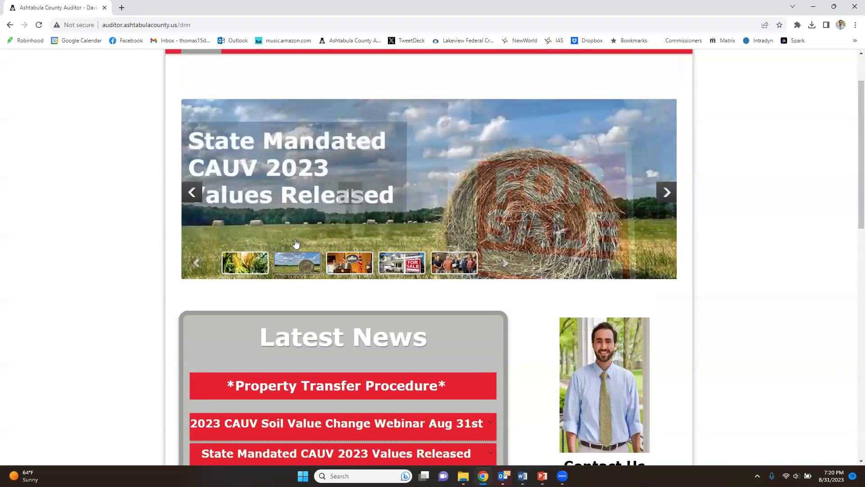
left_click(286, 197)
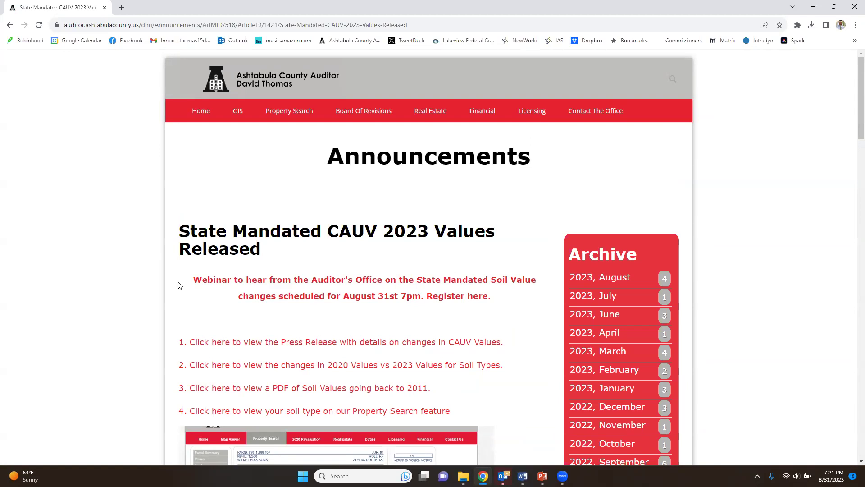
Review the announcement's list of resources and open the spreadsheet comparing 2020 values with 2023 values for soil types
scroll(178, 284, "down", 2)
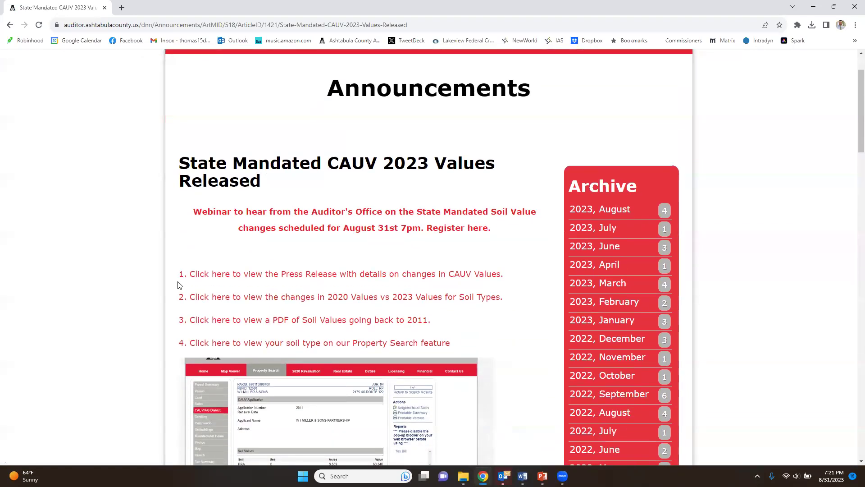
scroll(174, 283, "down", 6)
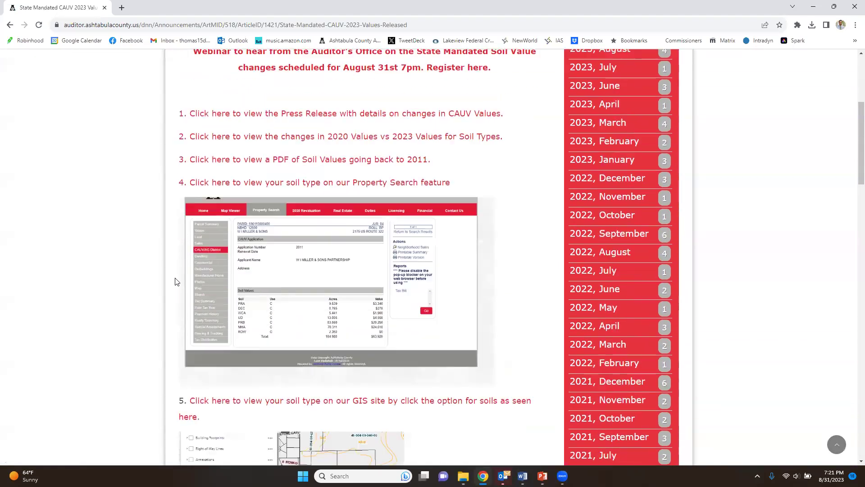
scroll(175, 281, "down", 2)
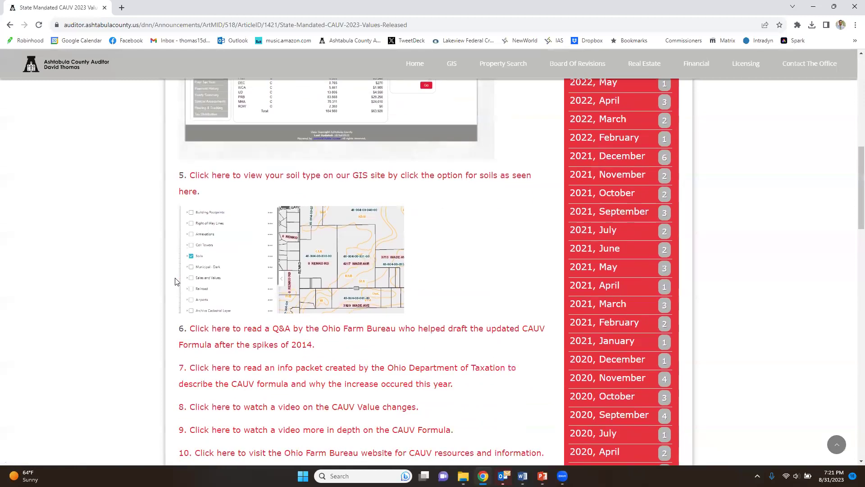
scroll(175, 282, "down", 3)
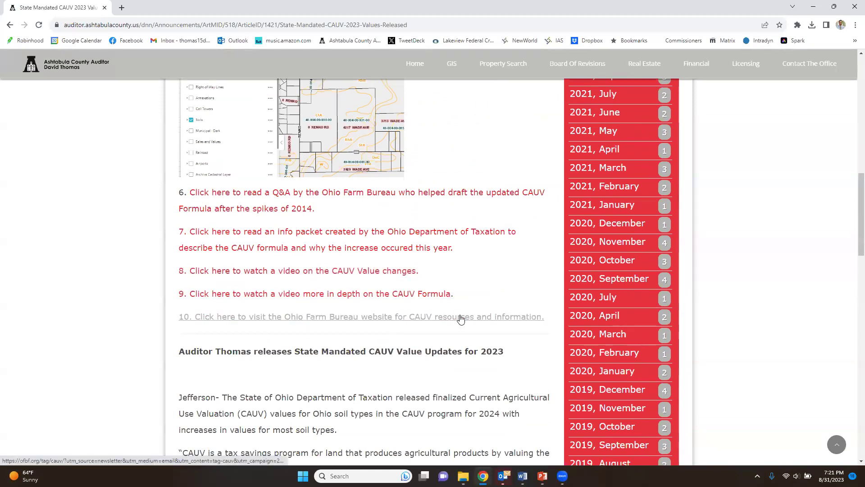
scroll(199, 324, "up", 3)
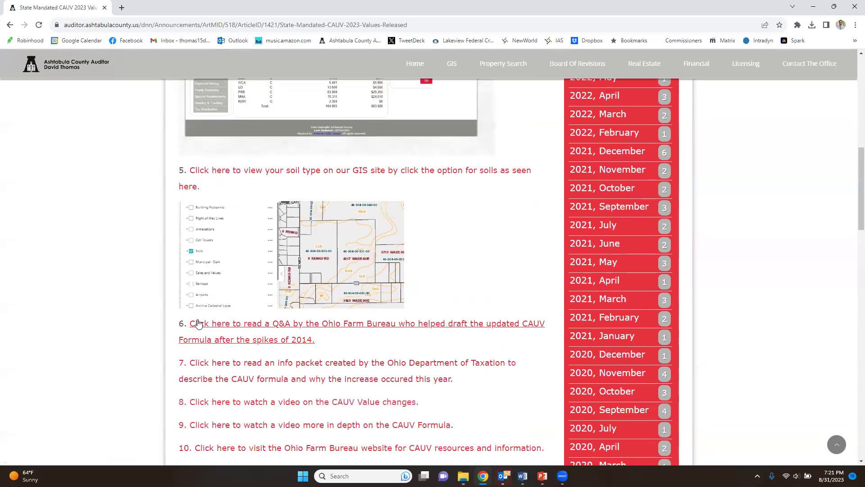
scroll(197, 321, "up", 8)
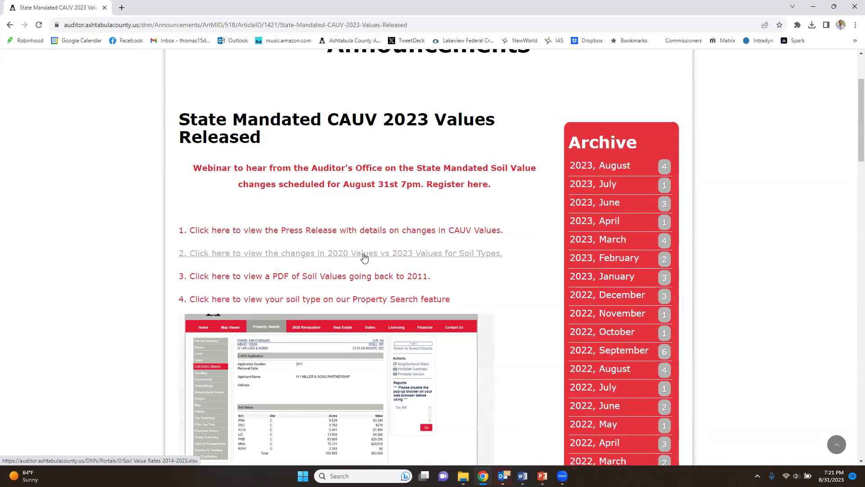
left_click(461, 257)
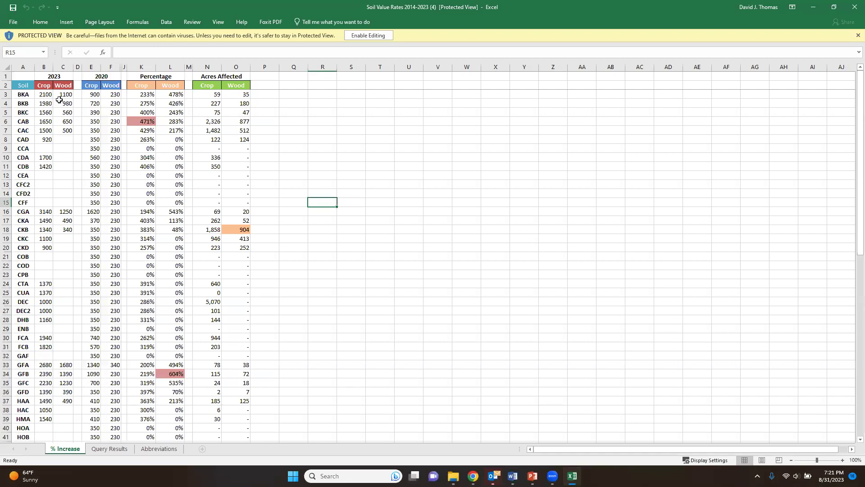
Examine the % Increase sheet's 2023 and 2020 crop and wood values, percentage increases and acres affected for each soil, including the totals
scroll(32, 104, "down", 8)
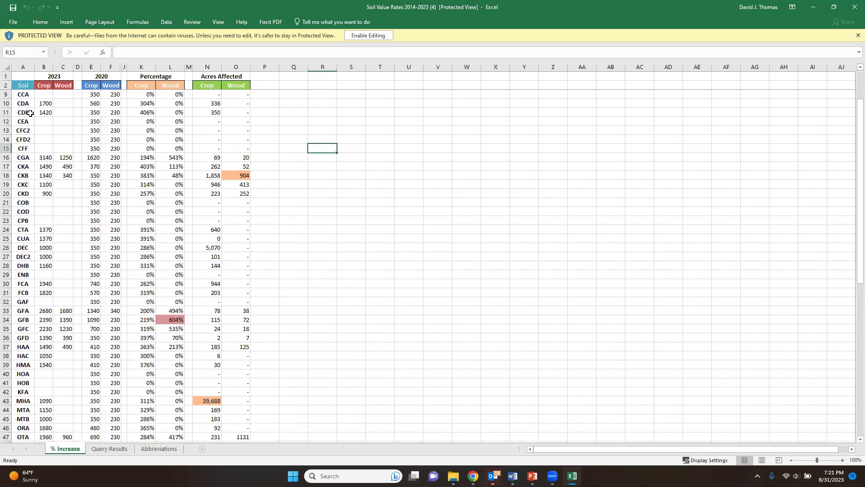
scroll(30, 113, "down", 4)
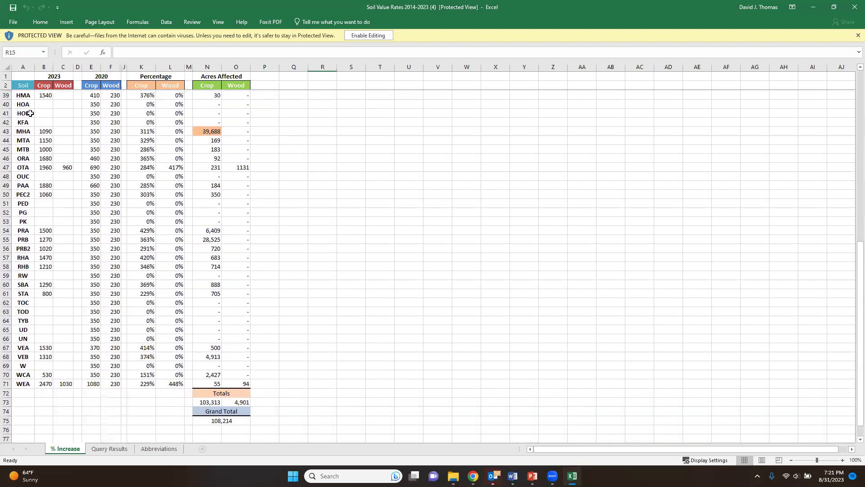
scroll(45, 288, "up", 12)
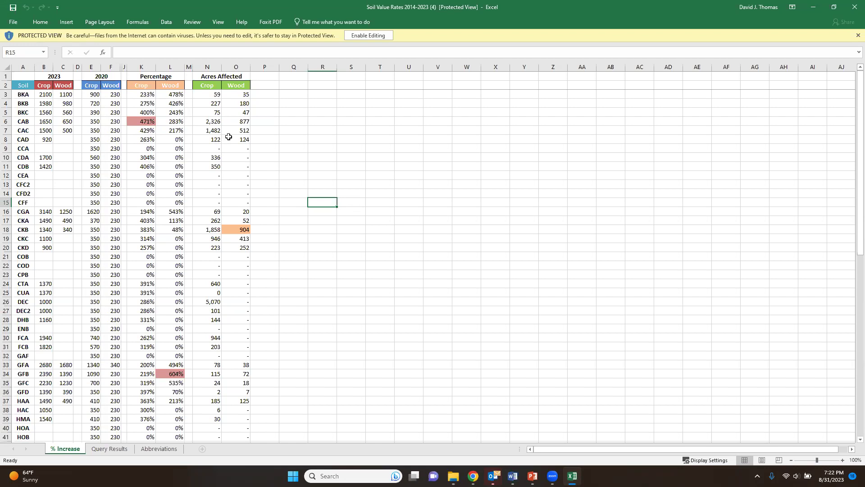
scroll(229, 136, "down", 2)
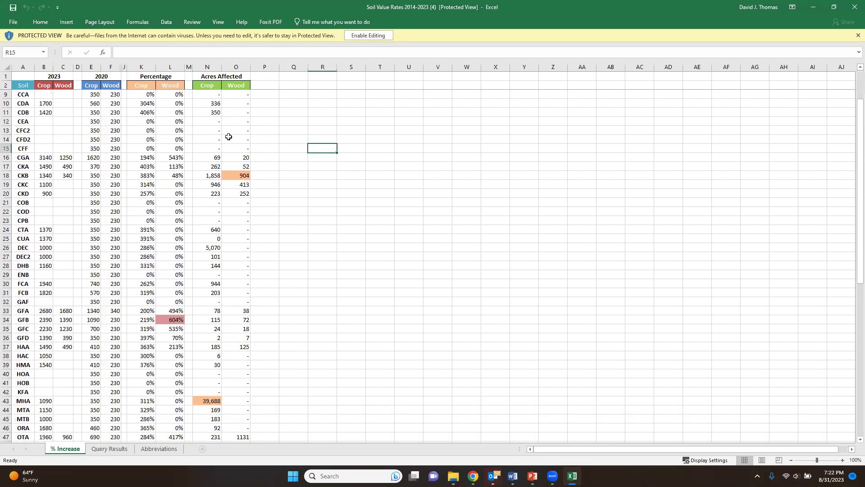
scroll(229, 137, "down", 6)
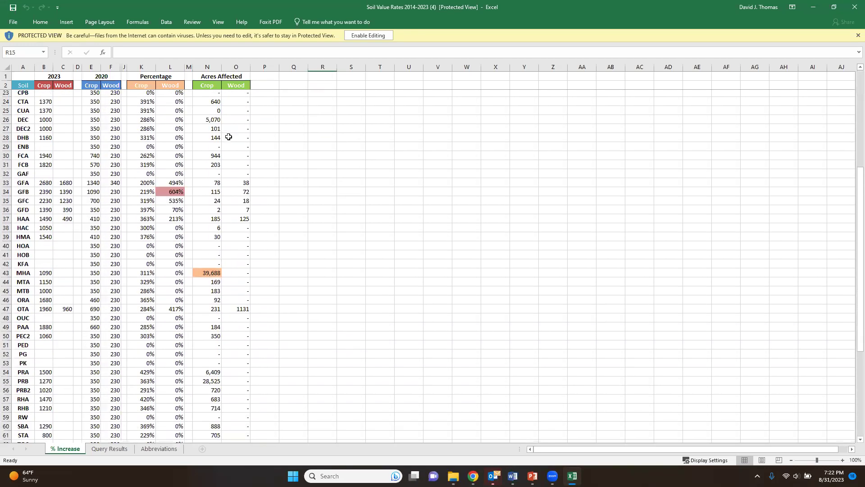
scroll(229, 137, "down", 4)
scroll(228, 136, "up", 3)
scroll(229, 137, "up", 6)
scroll(222, 191, "down", 3)
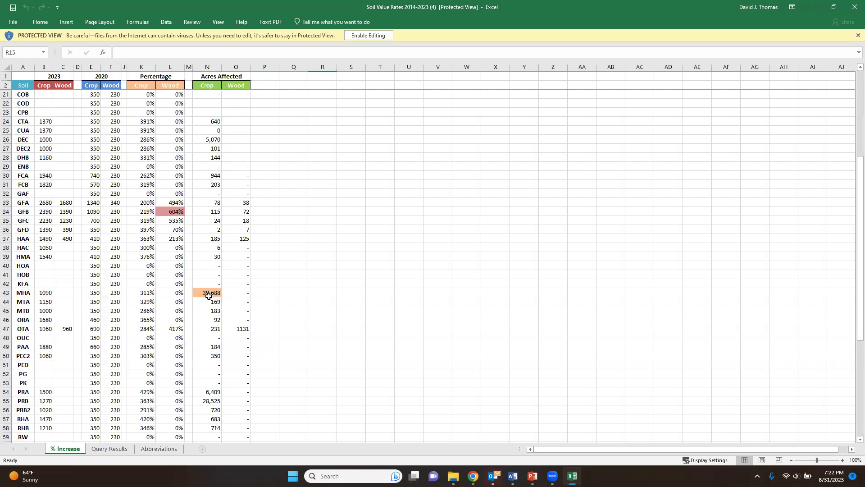
scroll(209, 296, "down", 6)
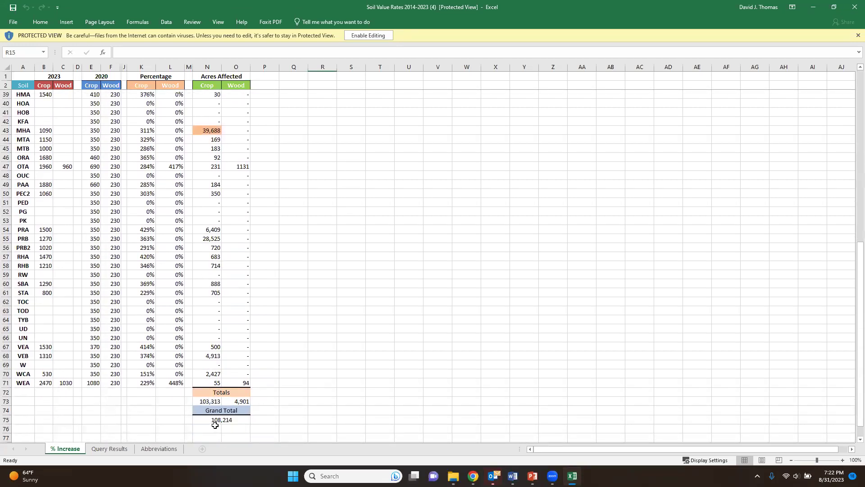
Select the 2020 crop value of the MHA soil, followed by its 2023 crop value
scroll(211, 388, "up", 4)
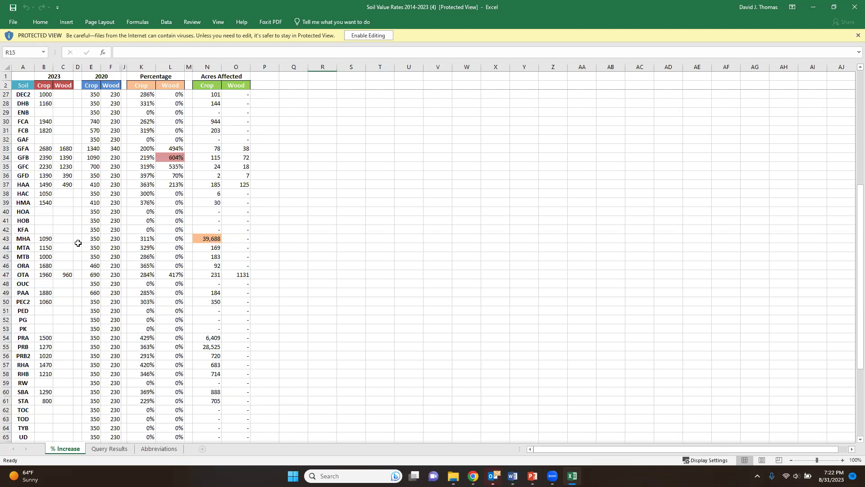
left_click(96, 240)
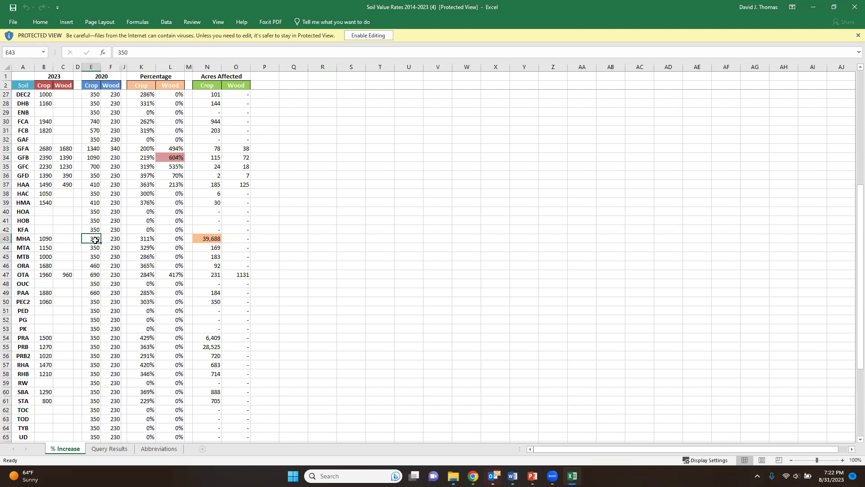
left_click(49, 241)
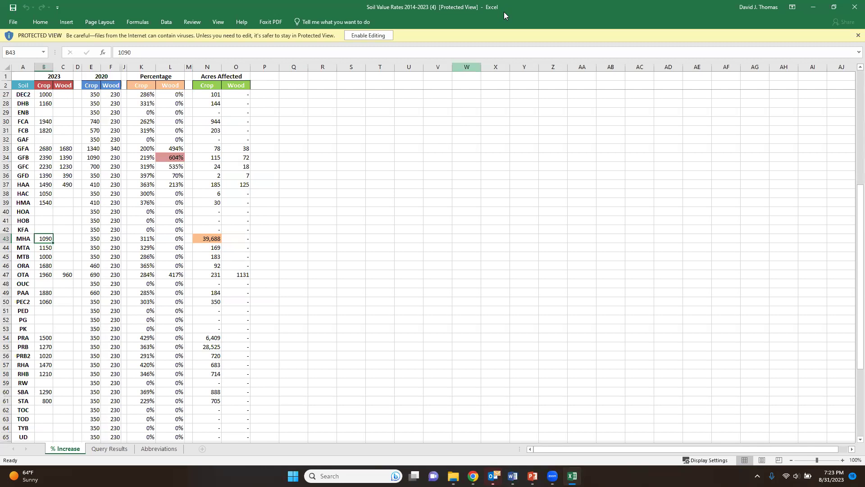
Arrange the soil value spreadsheet side by side with the browser window showing the CAUV announcement
key("super+Left")
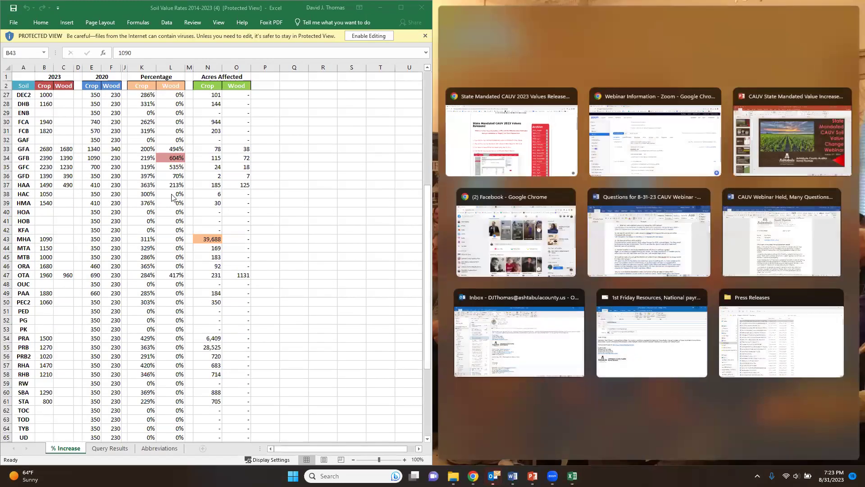
left_click(550, 137)
Open the auditor's property search by owner and search for the owner's last name
scroll(580, 154, "up", 2)
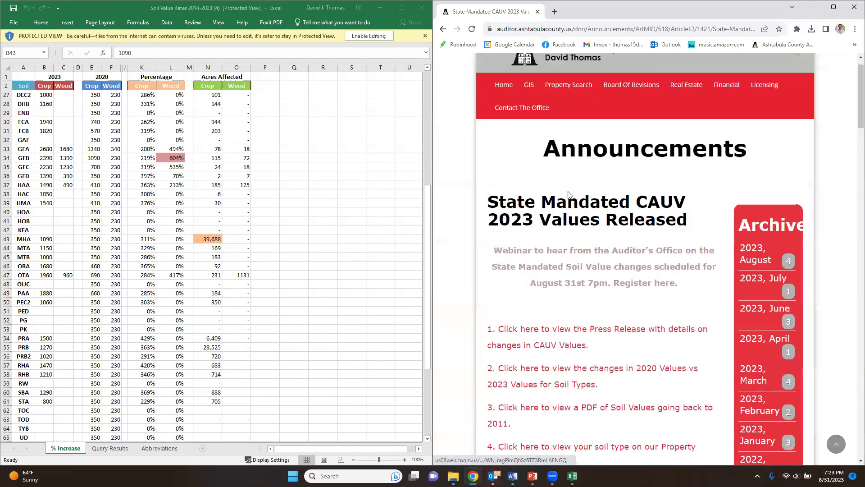
mouse_move(581, 113)
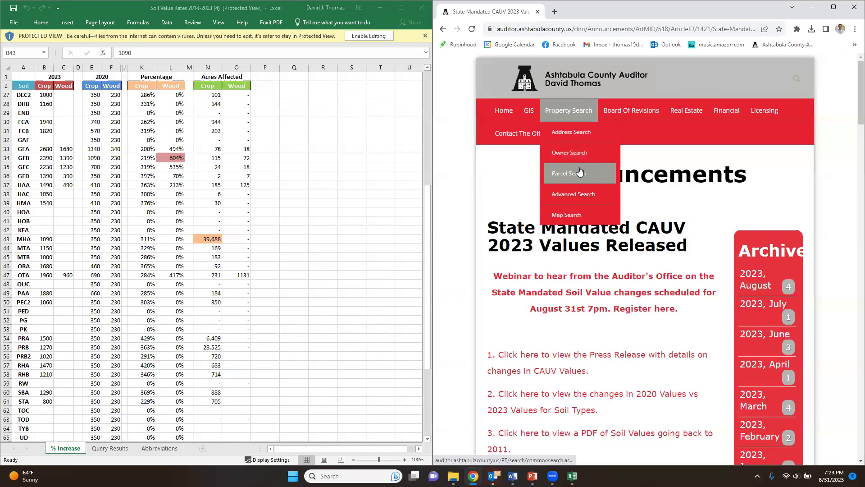
left_click(580, 154)
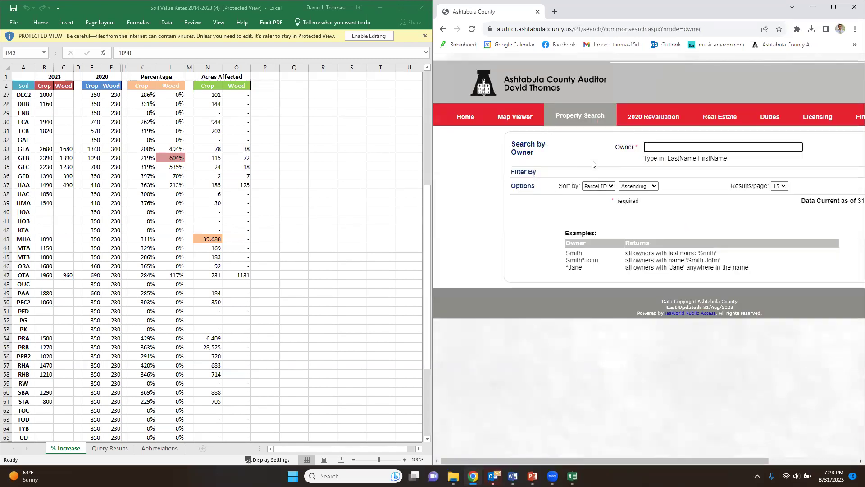
left_click(667, 148)
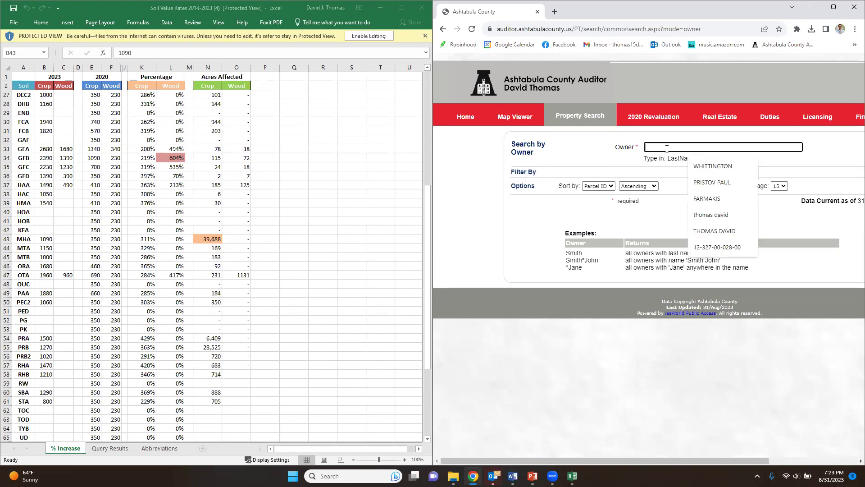
left_click(660, 151)
left_click(666, 143)
type("y")
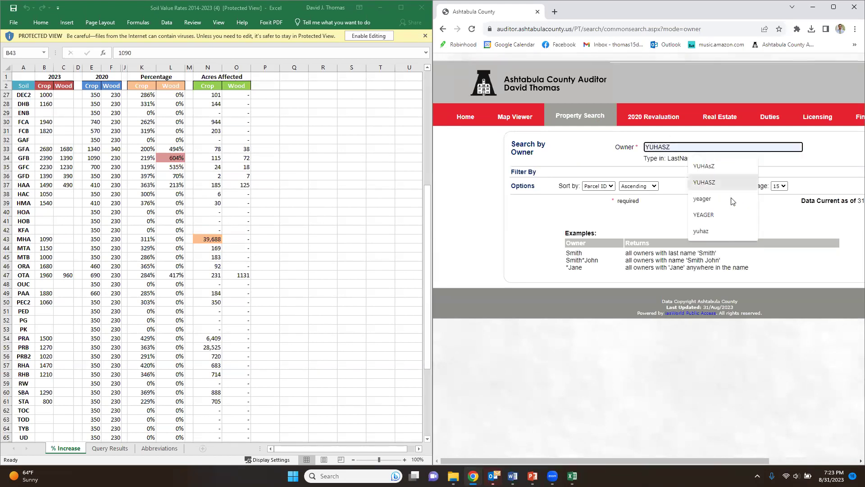
left_click(714, 183)
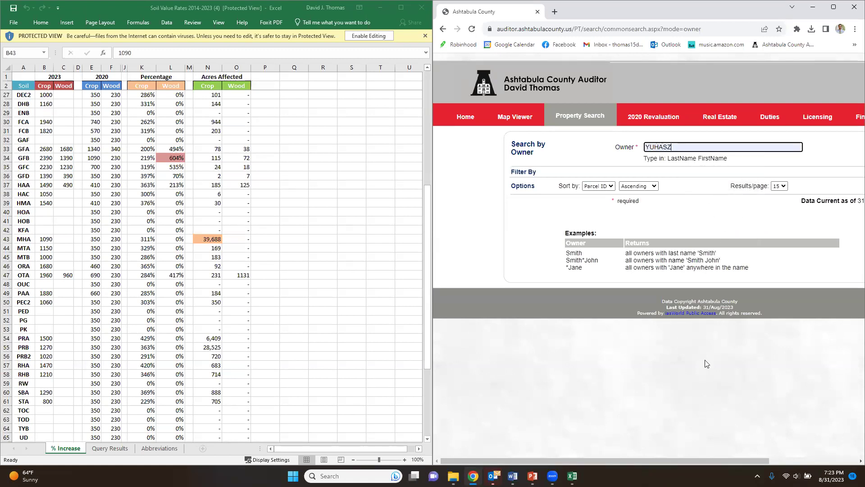
key("Return")
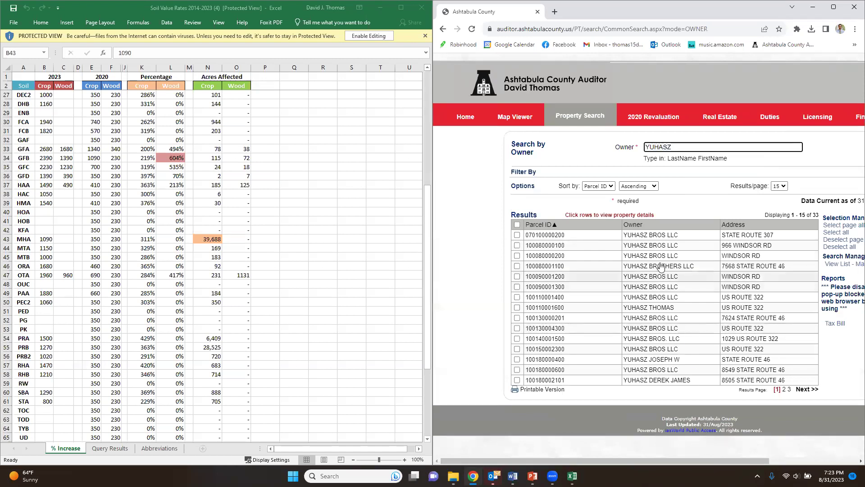
Open the CAUV/AG District details of the first parcel in the results and highlight the value of its MHA cropland
left_click(655, 237)
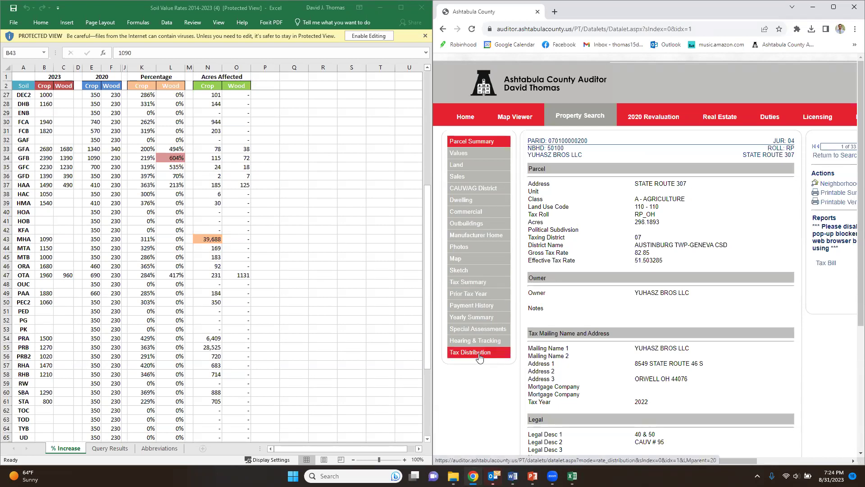
left_click(485, 195)
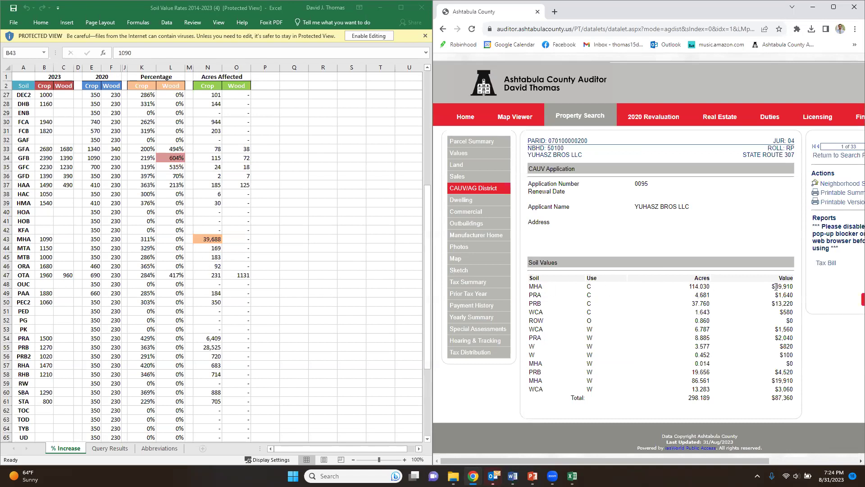
left_click_drag(772, 289, 794, 291)
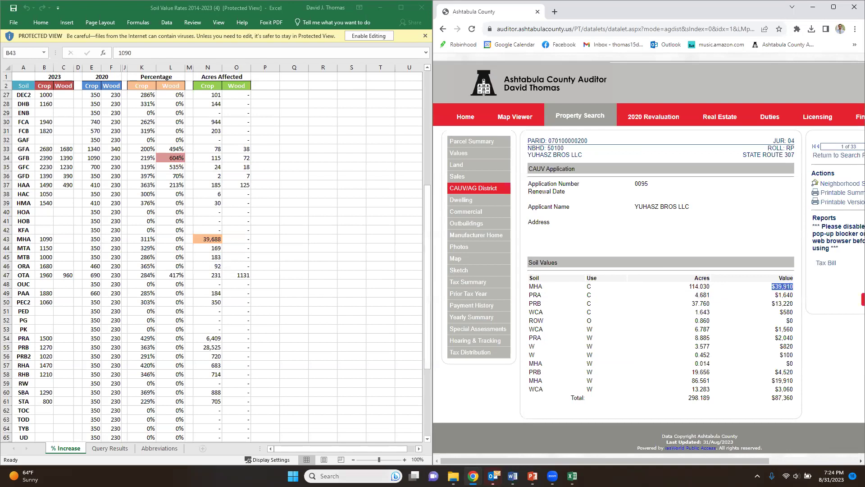
Open Calculator and multiply the parcel's 114.03 acres of MHA cropland by the 2023 rate of 1090
key("super+s")
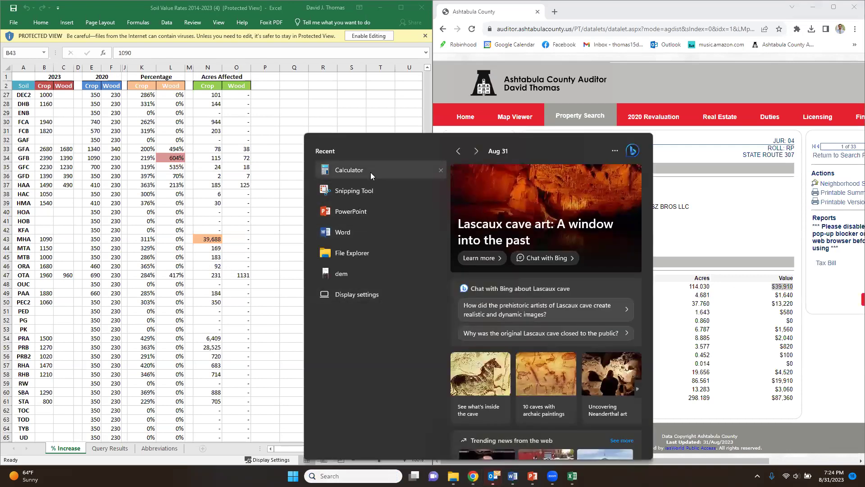
left_click(370, 172)
left_click_drag(159, 97, 482, 36)
type("114.03")
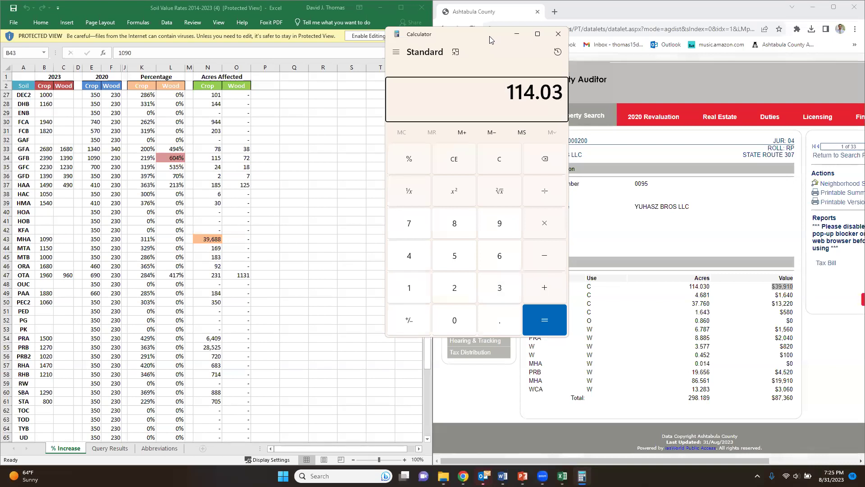
key("asterisk")
left_click(413, 298)
left_click(457, 324)
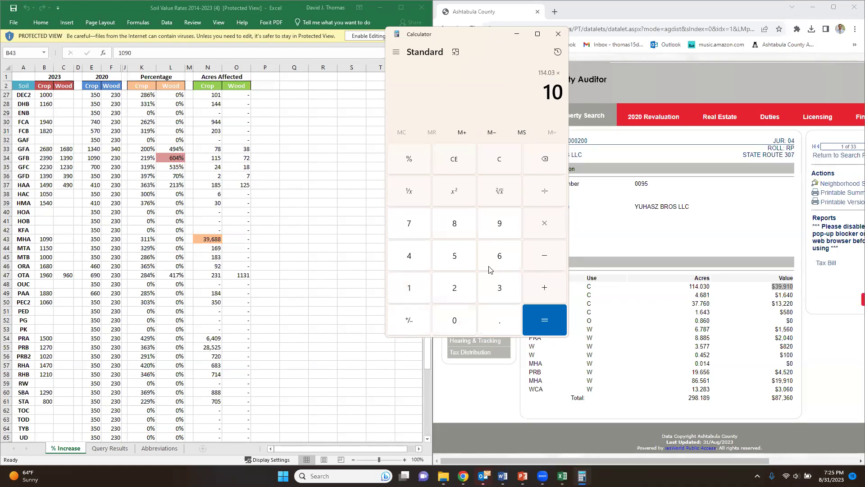
left_click(499, 231)
left_click(470, 324)
left_click(550, 320)
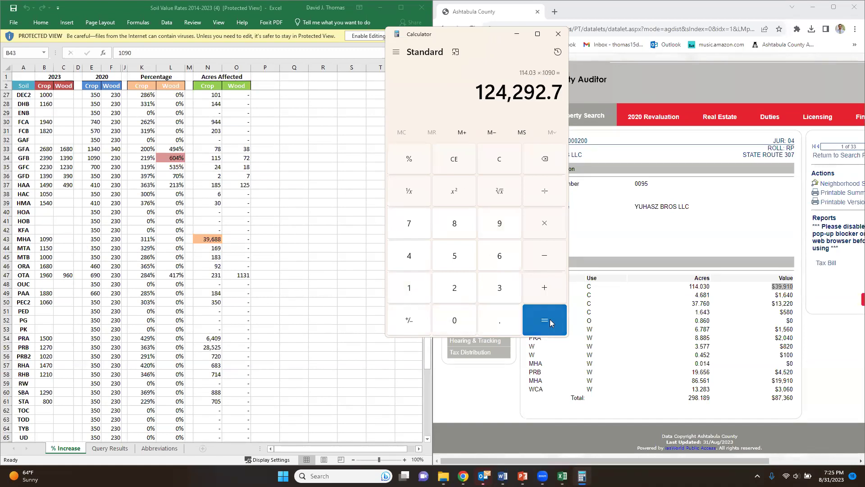
Close Calculator and maximize the browser window showing the parcel's CAUV soil values
left_click_drag(480, 39, 360, 76)
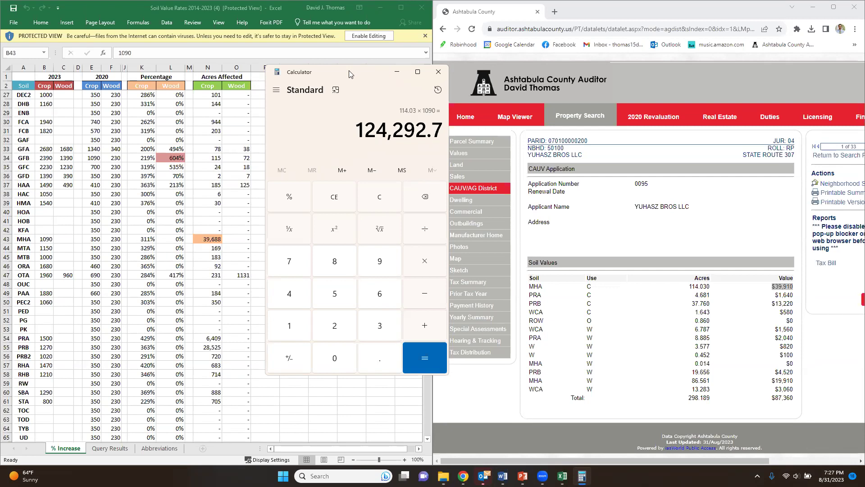
left_click_drag(349, 70, 500, 74)
scroll(151, 320, "down", 1)
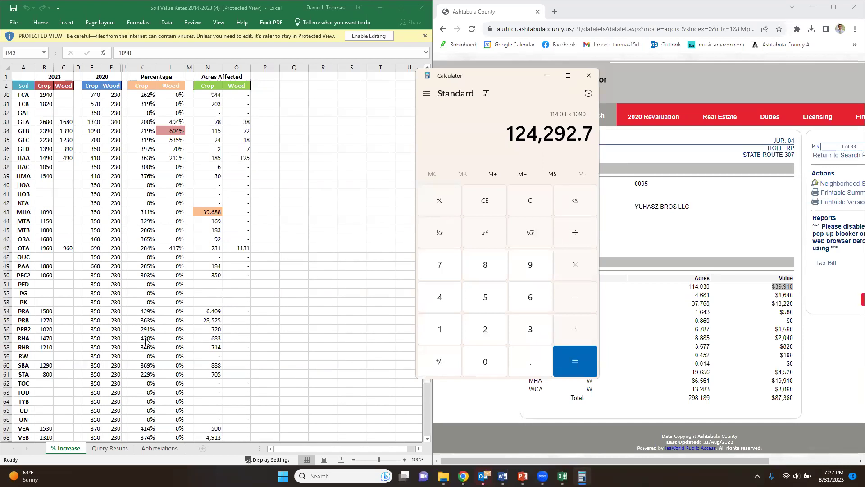
left_click(588, 74)
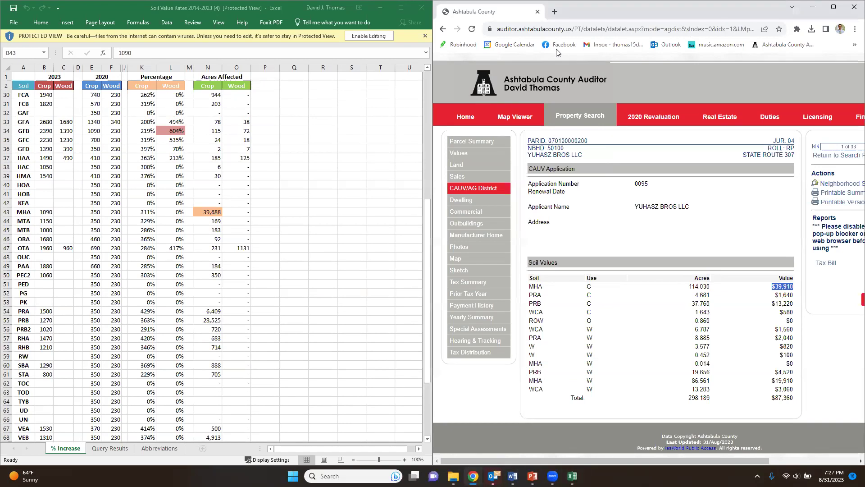
left_click(836, 8)
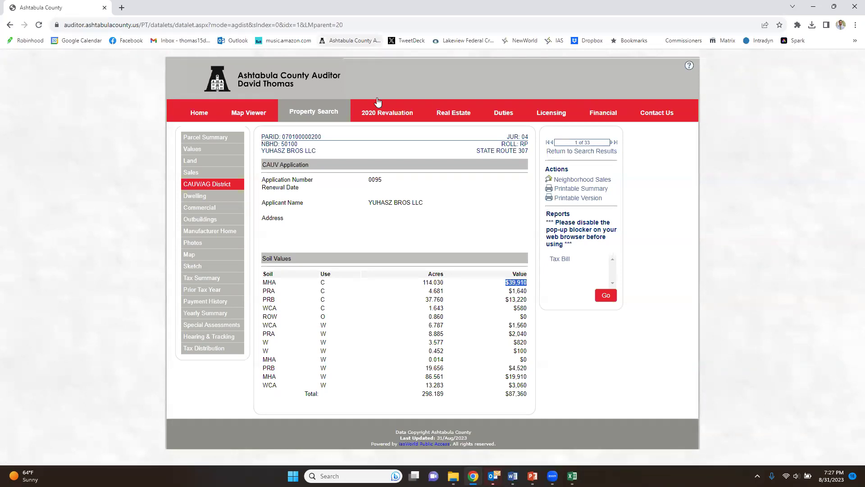
Open the auditor's CAUV, Forestry & Ag District page under Real Estate and go to its CAUV page
mouse_move(324, 116)
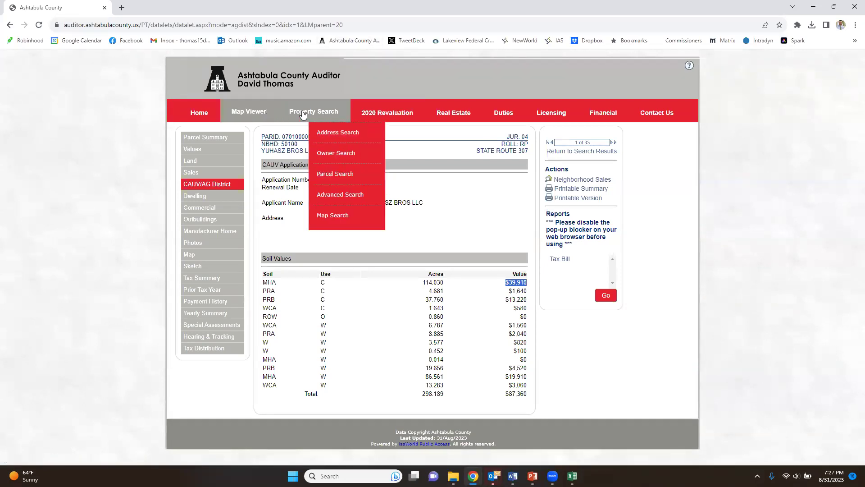
mouse_move(465, 118)
left_click(422, 212)
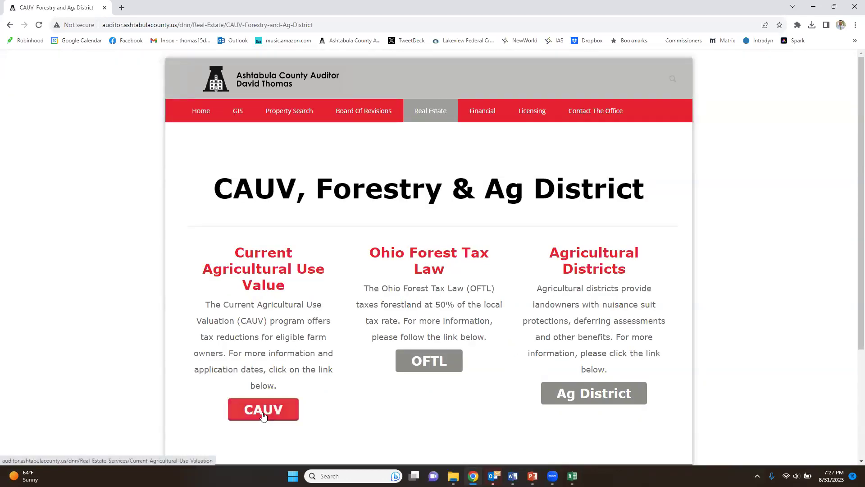
left_click(264, 411)
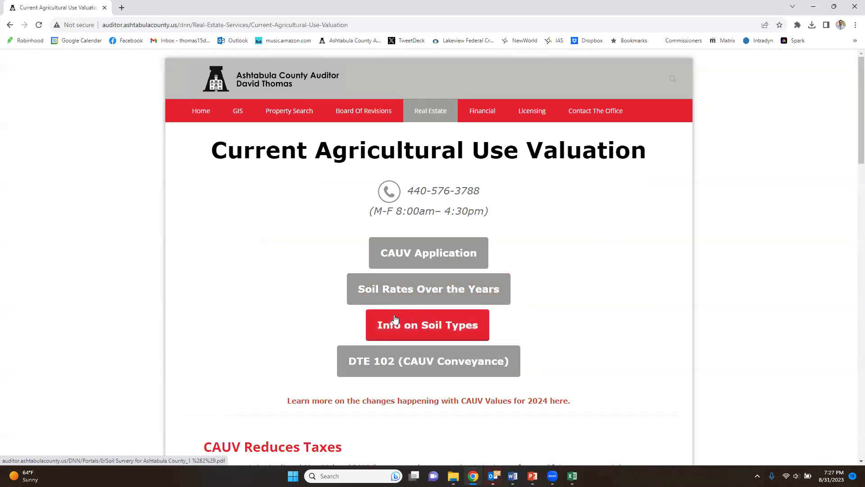
Open the Soil Rates Over the Years PDF from the Current Agricultural Use Valuation page, view the cropland values, and close it
scroll(256, 317, "down", 3)
scroll(256, 317, "down", 3)
scroll(366, 263, "up", 5)
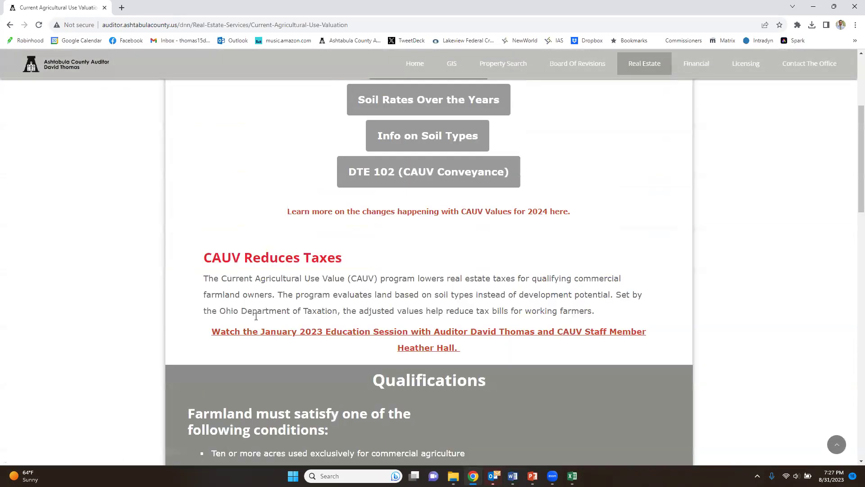
left_click(409, 226)
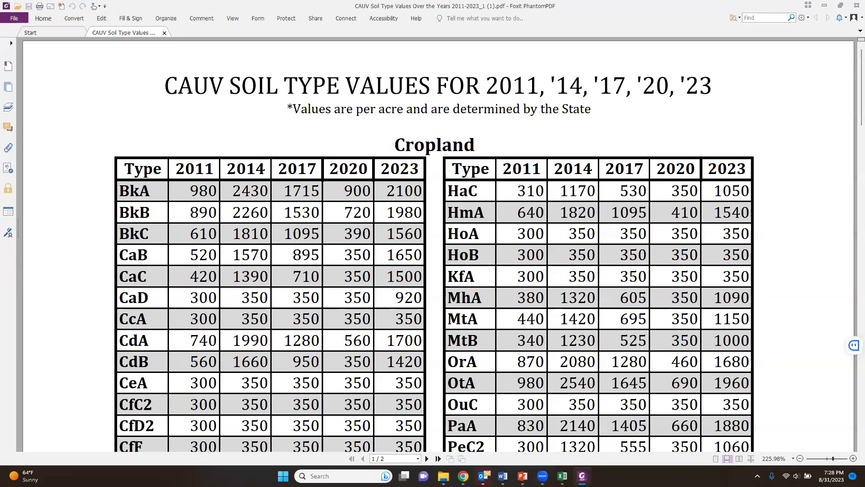
left_click(857, 5)
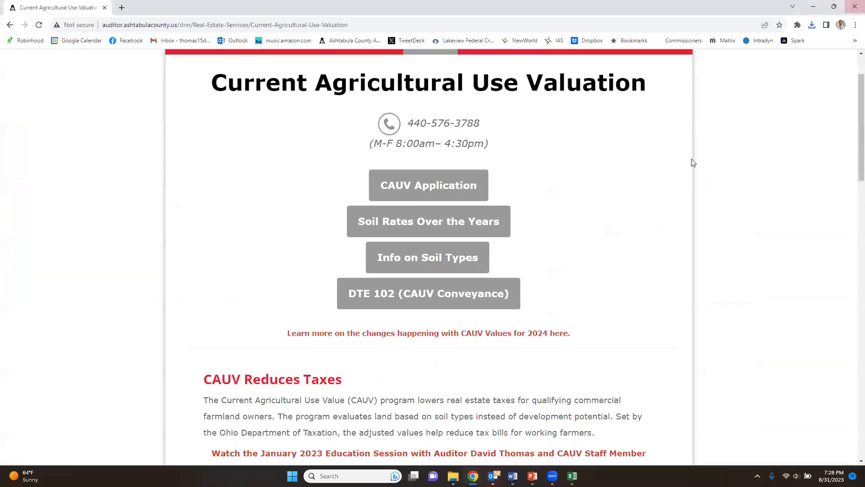
Return to the auditor's home page and open the State Mandated CAUV 2023 Values Released announcement
scroll(316, 124, "up", 2)
left_click(207, 119)
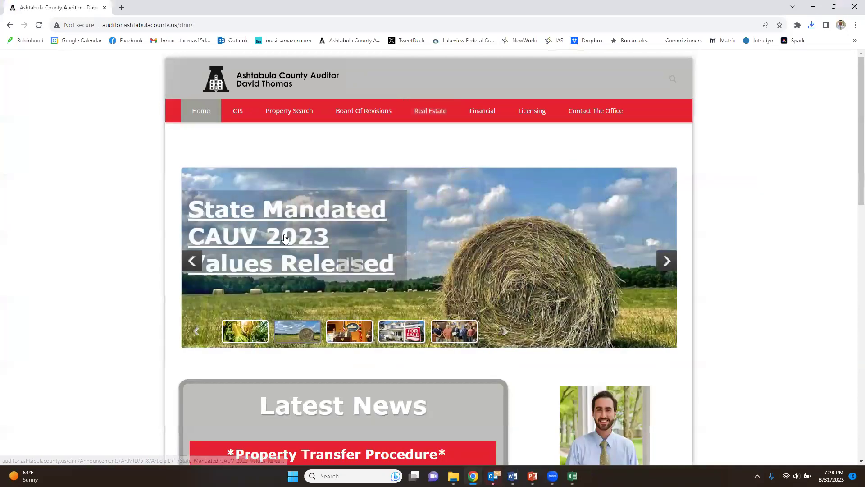
left_click(284, 238)
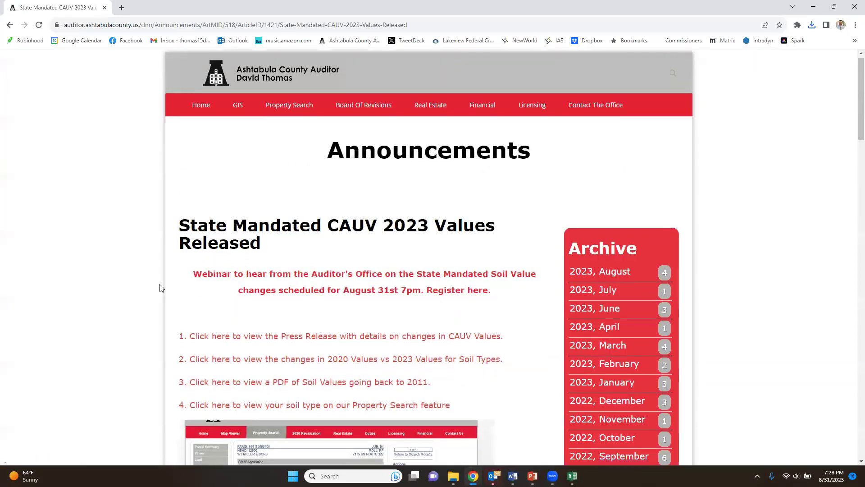
Examine the announcement's numbered CAUV resource links, including the GIS soil map, the Ohio Farm Bureau Q&A and the video on value changes
scroll(161, 288, "down", 3)
scroll(162, 289, "down", 5)
scroll(162, 287, "up", 7)
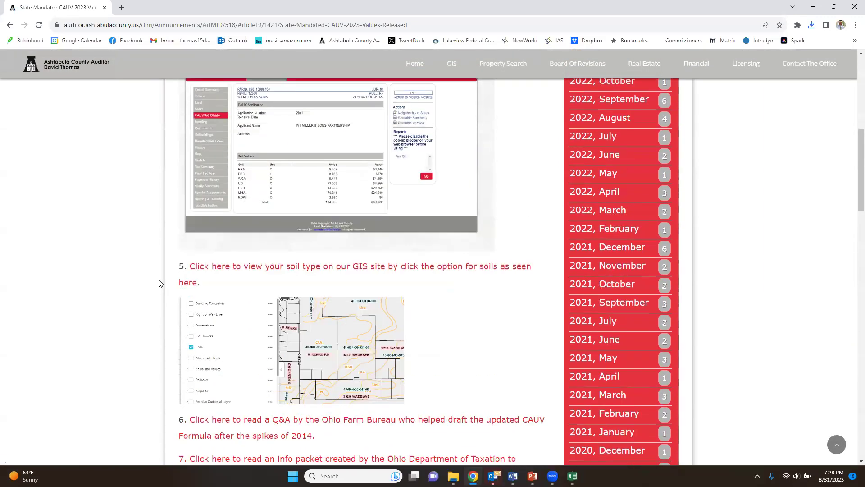
scroll(185, 292, "down", 10)
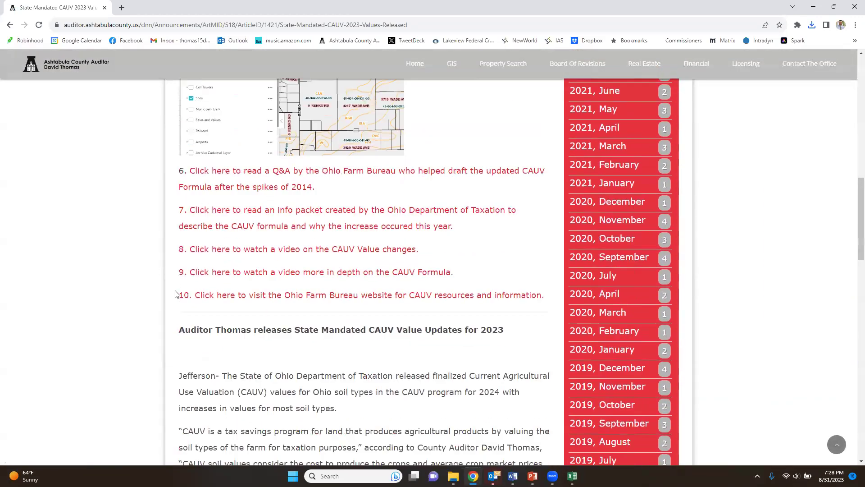
scroll(218, 332, "up", 5)
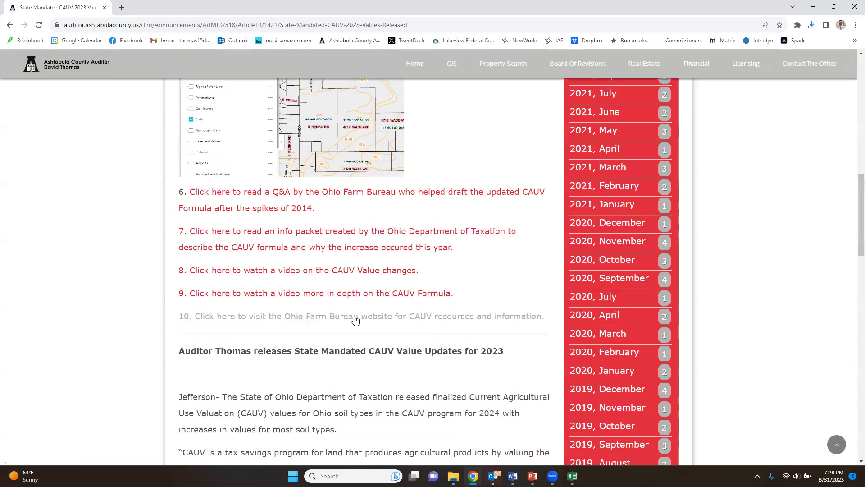
scroll(139, 315, "up", 2)
scroll(135, 313, "up", 3)
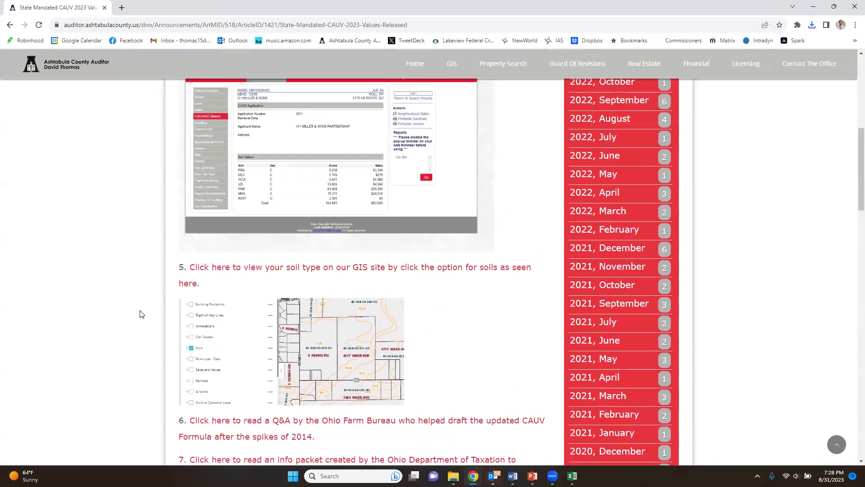
scroll(153, 311, "down", 4)
left_click(278, 339)
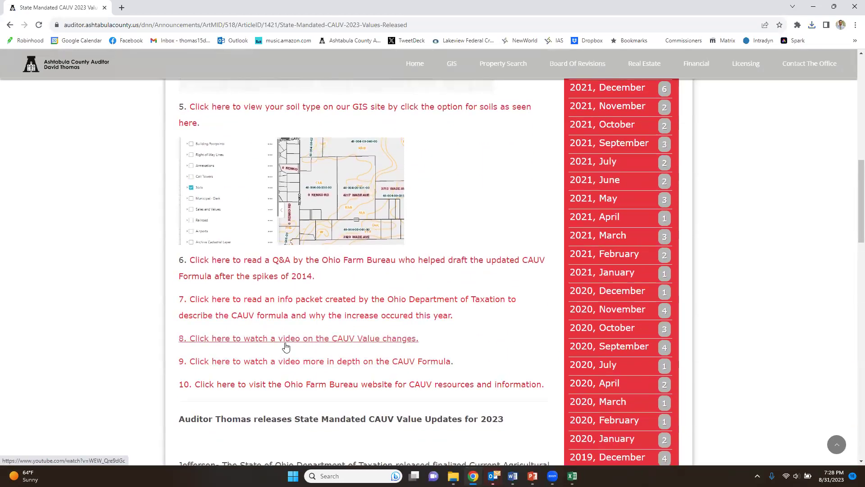